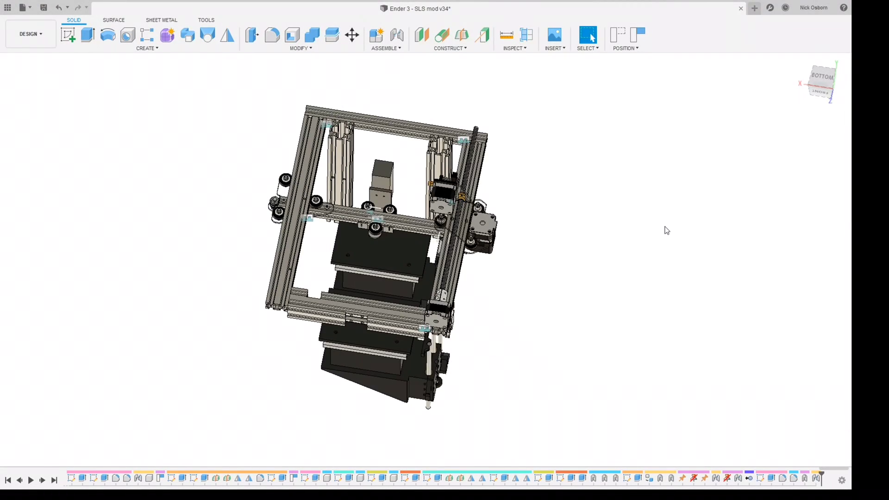
- Examine the rectangular extrusion frame, crossbar gantry and carriage of the SLS printer assembly from several angles
shift+middle_drag(671, 231, 28, 375)
scroll(537, 173, up, 3)
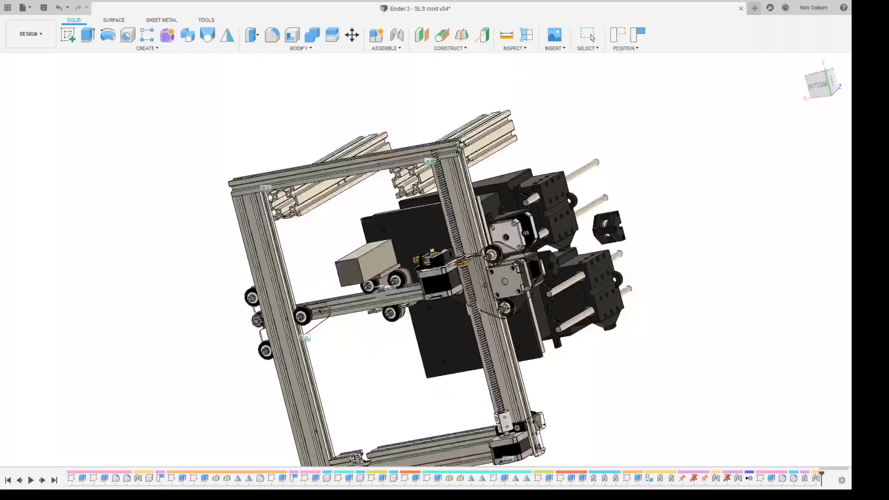
scroll(341, 198, down, 3)
middle_drag(353, 204, 365, 159)
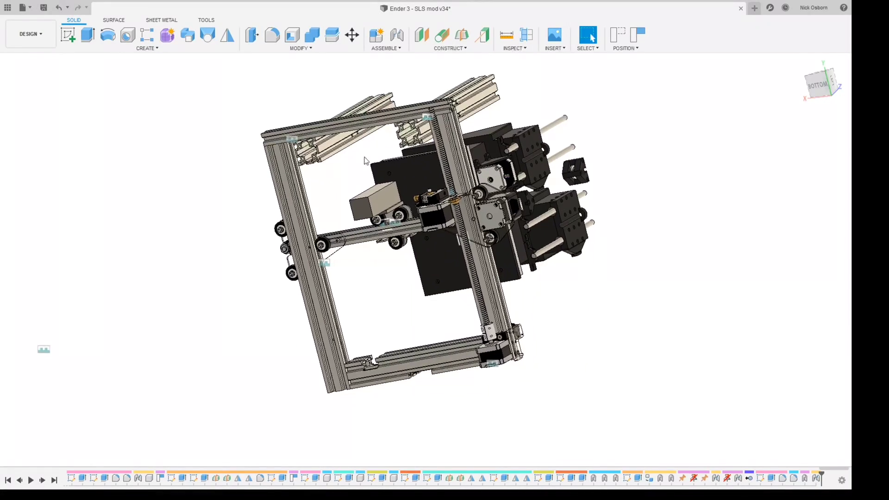
scroll(349, 167, up, 5)
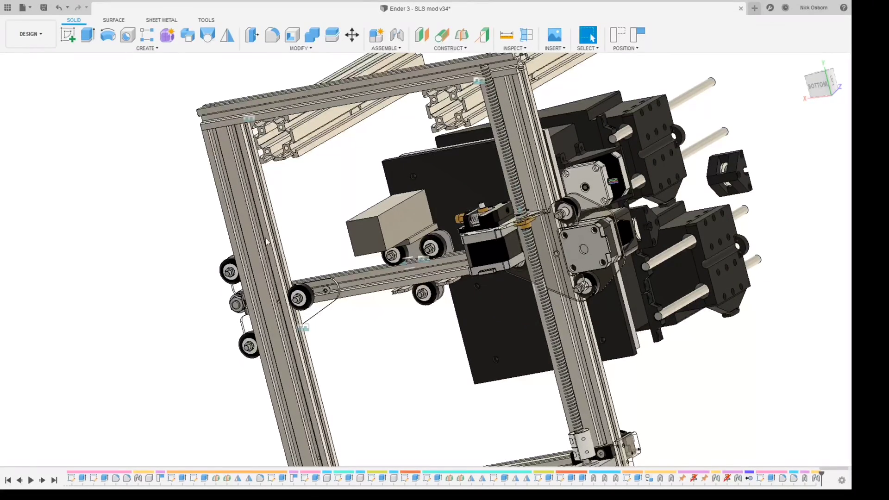
scroll(313, 188, down, 3)
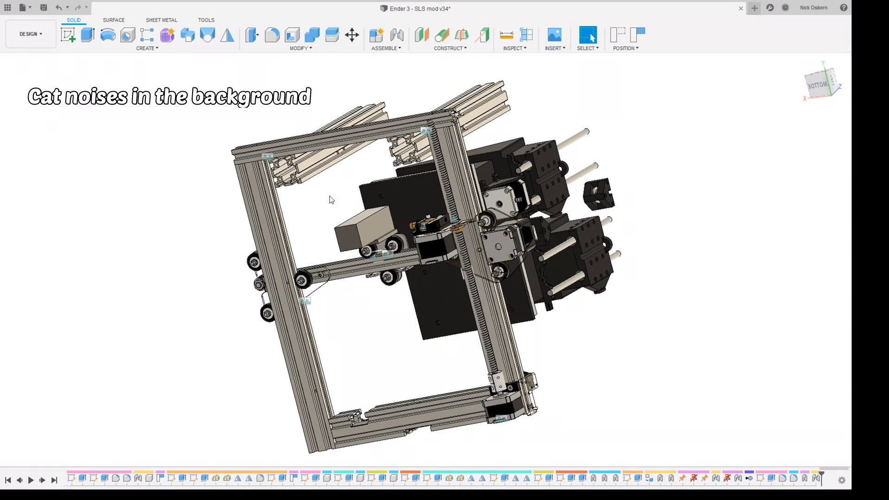
shift+middle_drag(349, 177, 325, 260)
scroll(325, 260, down, 3)
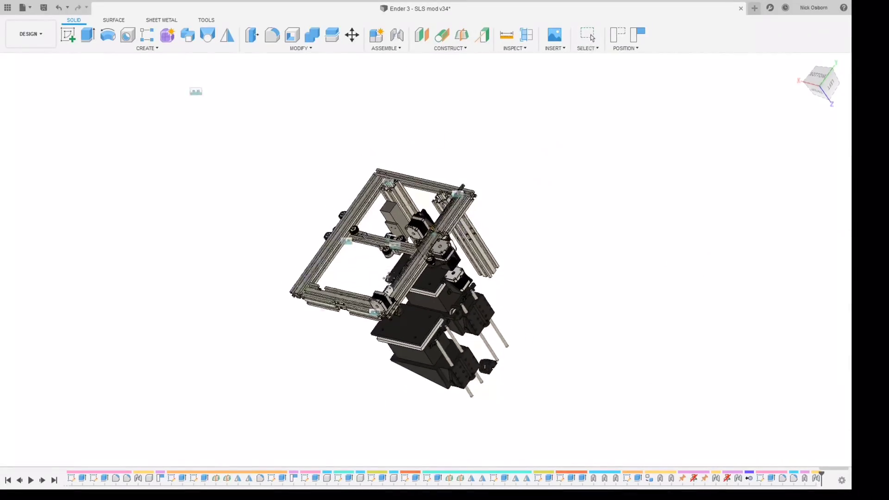
scroll(420, 217, up, 5)
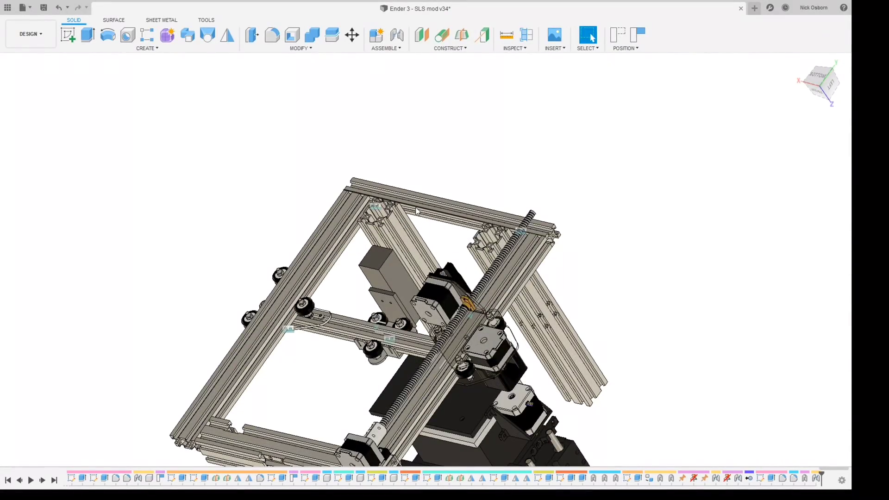
- Inspect the two black bed units beneath the frame from the side and from the front
shift+middle_drag(416, 210, 403, 271)
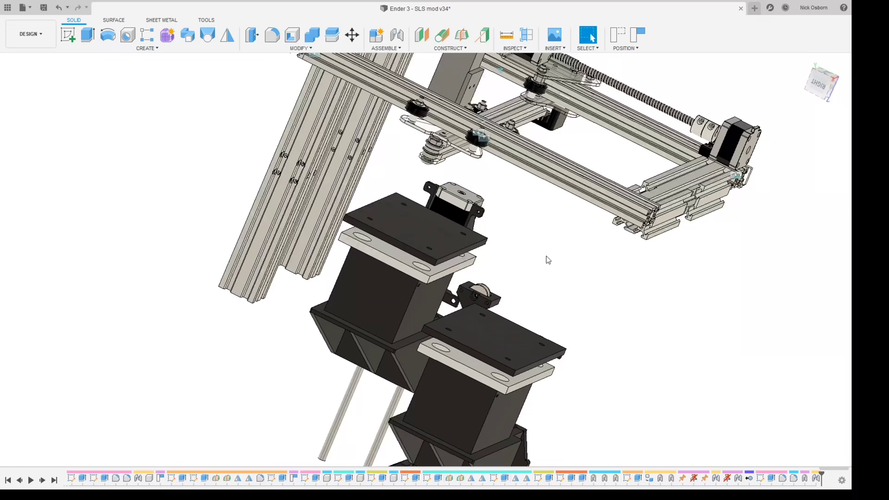
scroll(534, 327, down, 4)
shift+middle_drag(535, 327, 439, 243)
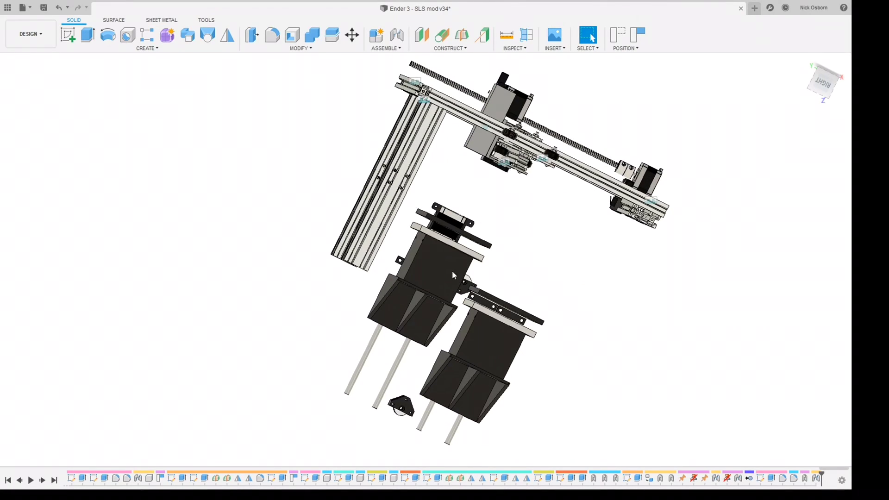
shift+middle_drag(485, 318, 509, 85)
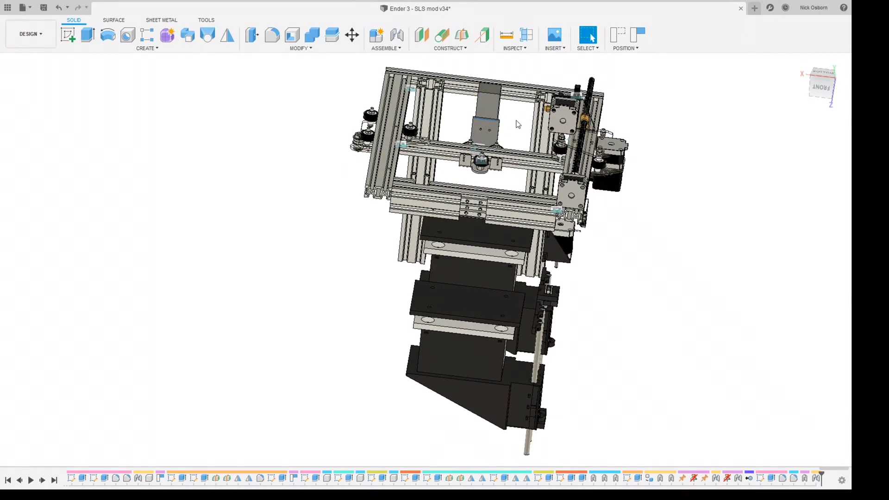
shift+middle_drag(521, 141, 526, 83)
scroll(477, 138, up, 5)
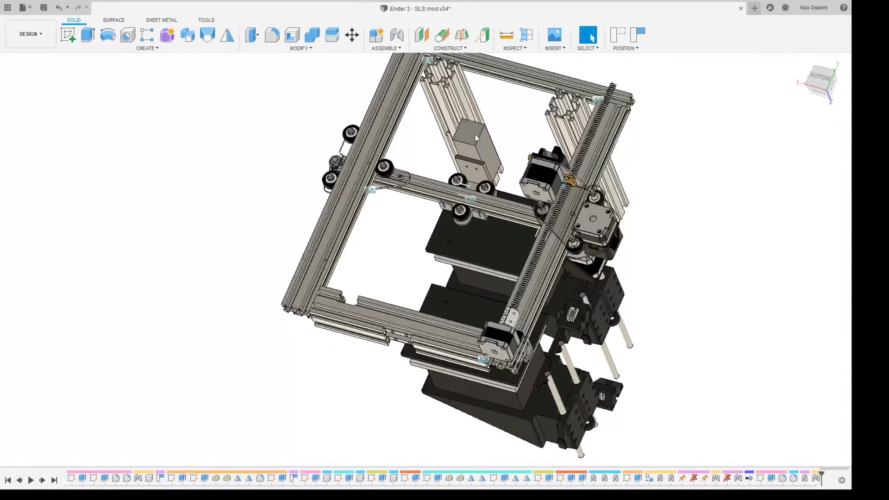
scroll(518, 156, down, 3)
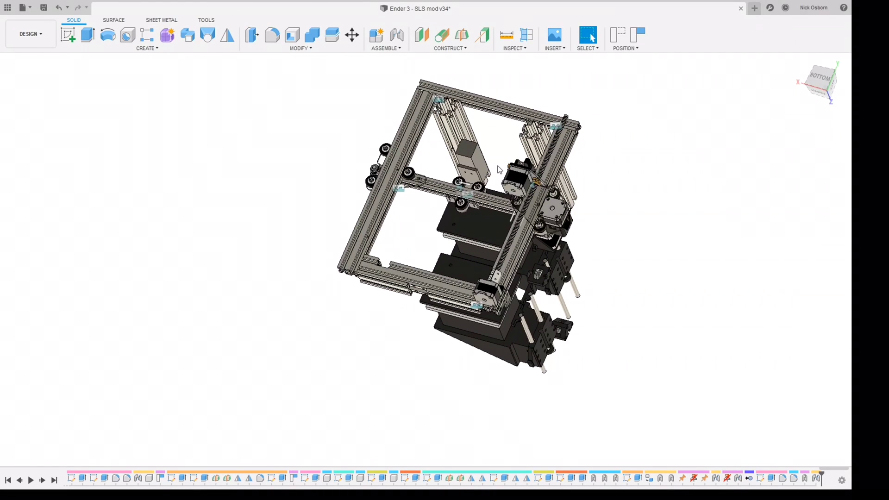
- In the bottom view, slide the gantry along the frame and shift the carriage slightly along the crossbar
click(817, 82)
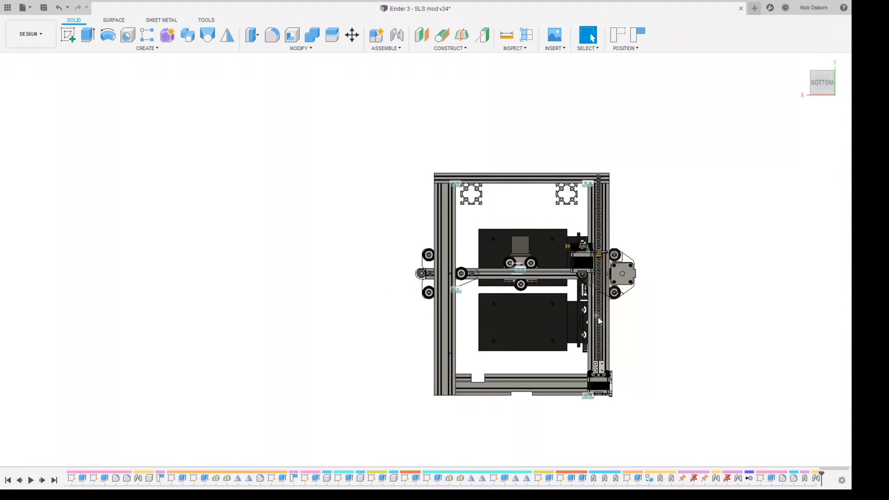
scroll(409, 183, up, 3)
middle_drag(442, 295, 443, 303)
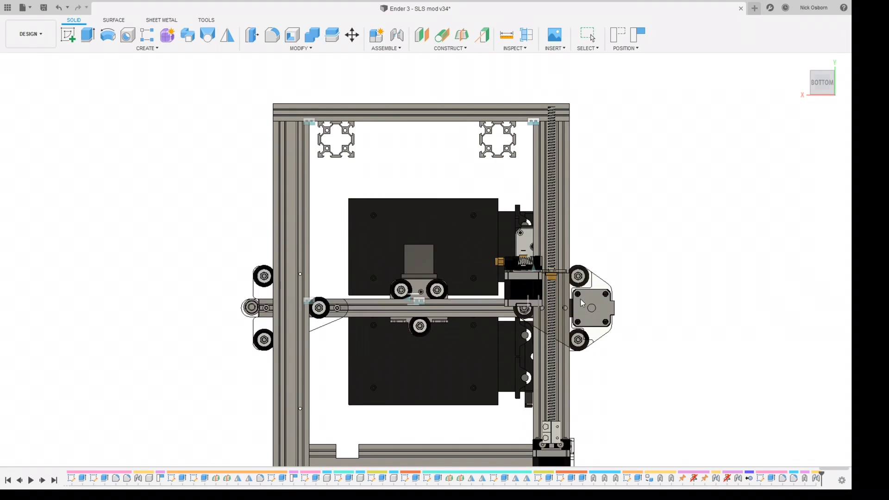
key(Escape)
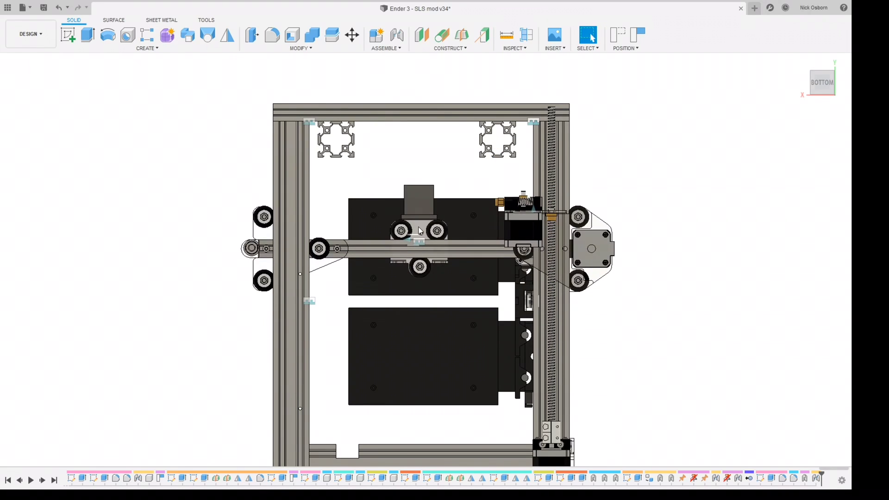
drag(421, 231, 420, 219)
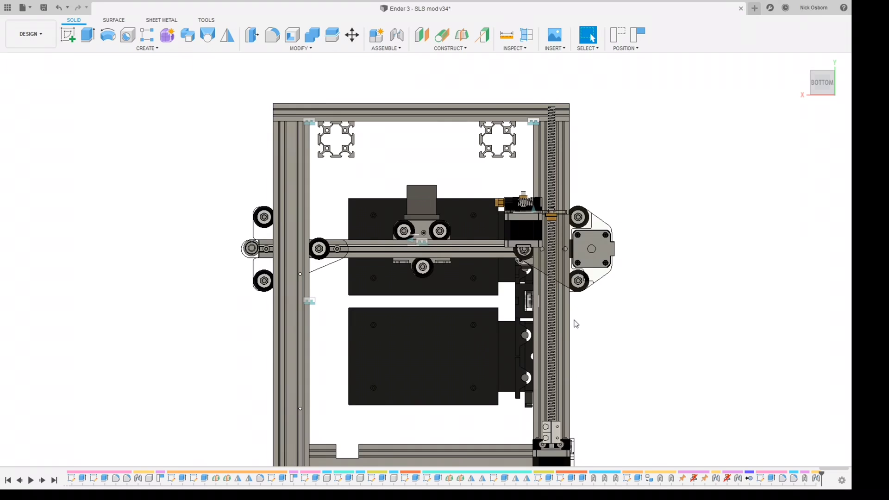
- Inspect the lead screw, its coupler and the drive motor at the frame's corner
middle_drag(575, 324, 534, 272)
scroll(510, 405, up, 2)
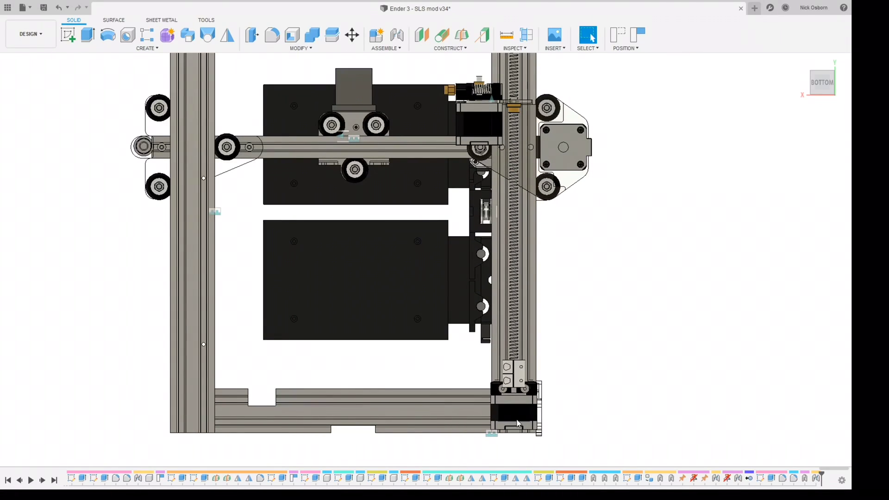
scroll(544, 332, down, 3)
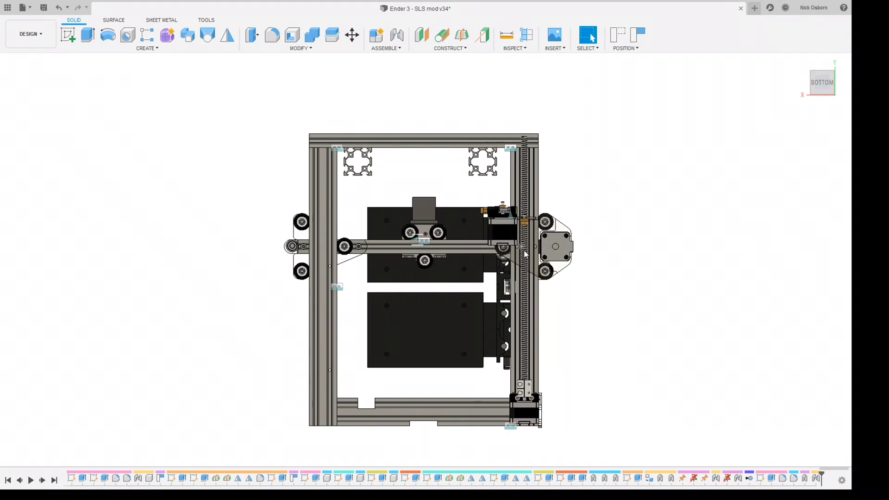
scroll(525, 254, down, 3)
shift+middle_drag(525, 253, 477, 196)
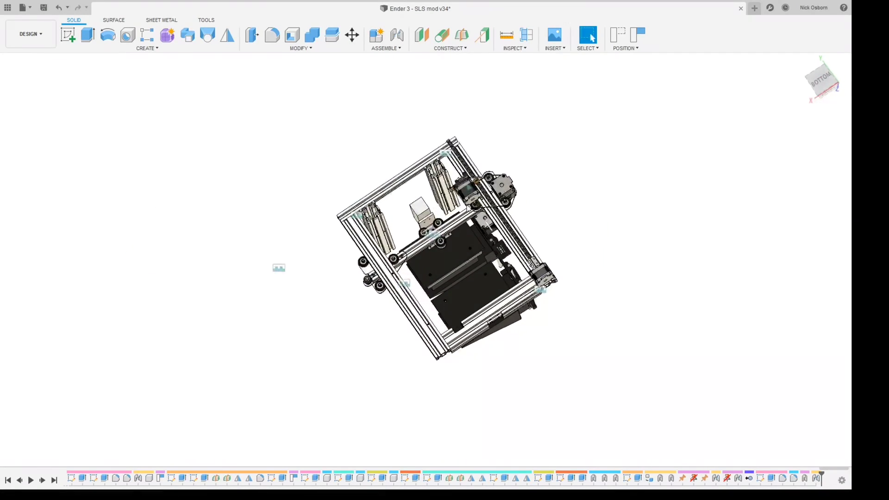
- Reposition the gantry along the lead screw and the block-carrying carriage on its crossbar
scroll(477, 197, up, 3)
scroll(485, 181, up, 4)
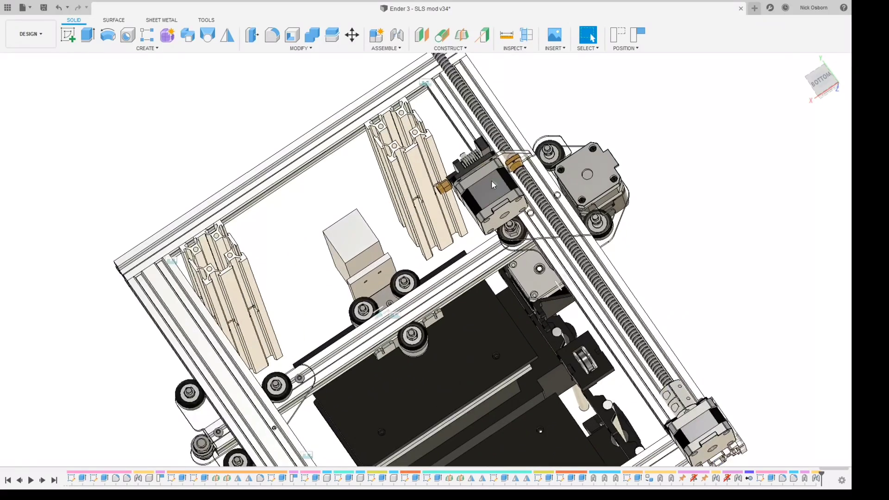
drag(518, 218, 477, 158)
drag(379, 254, 384, 272)
- Show the wooden enclosure around the two beds, examine its openings, and hide it again
scroll(467, 284, down, 3)
shift+middle_drag(468, 284, 467, 260)
scroll(443, 202, up, 3)
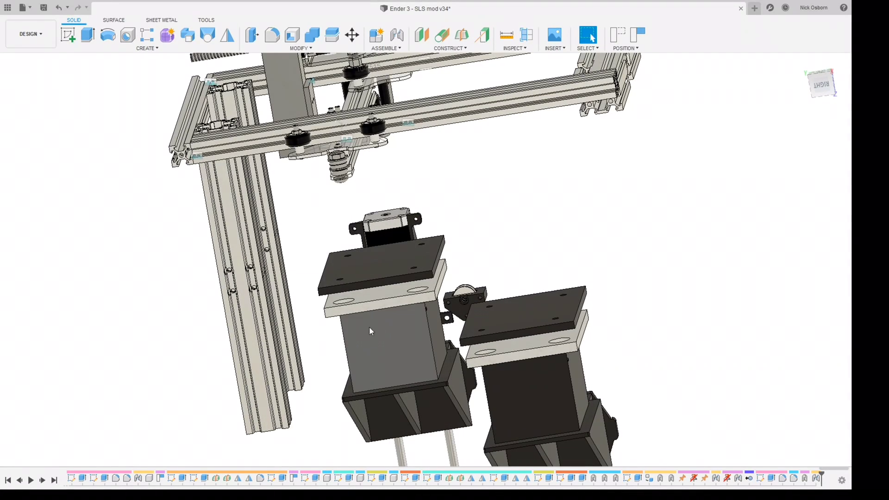
key(ctrl+z)
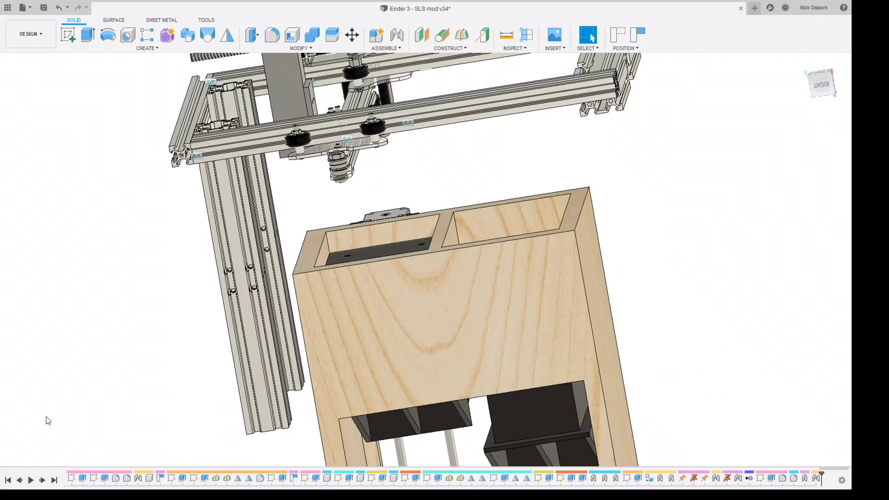
scroll(69, 402, down, 3)
shift+middle_drag(69, 403, 330, 326)
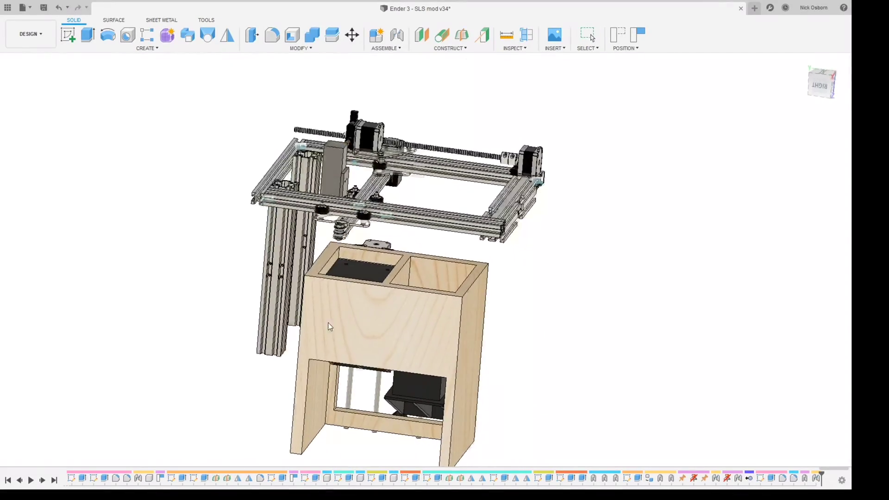
scroll(387, 308, up, 3)
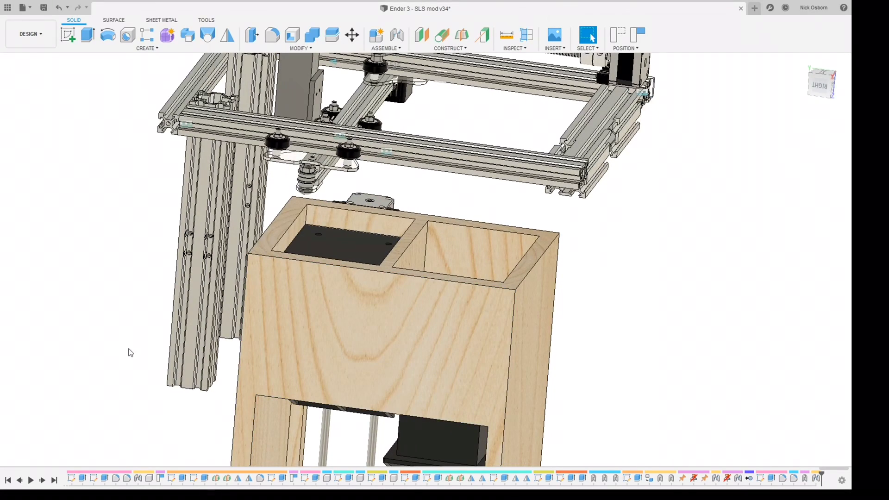
key(v)
- Slide the gantry along the frame rails to roughly midway above the two beds
scroll(342, 309, down, 2)
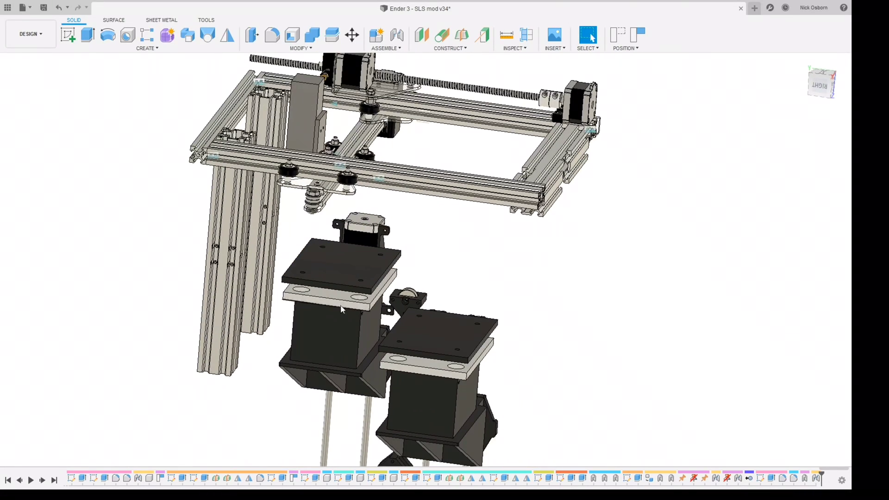
scroll(343, 271, up, 3)
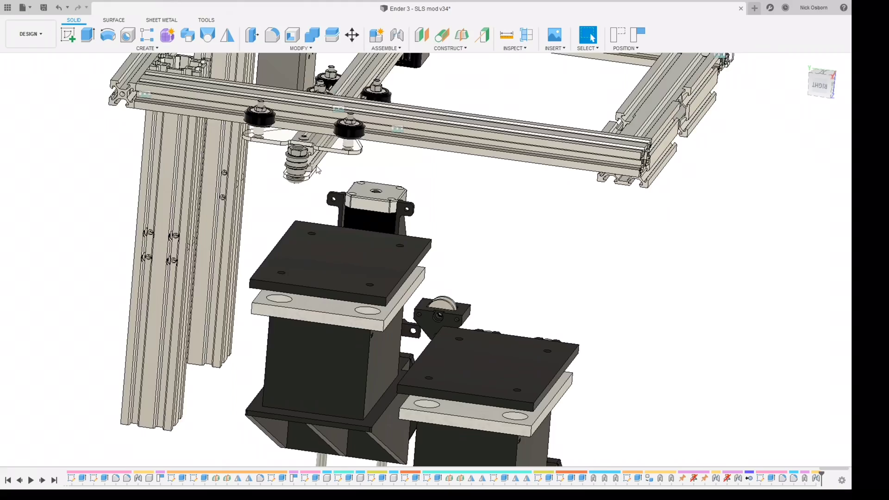
scroll(317, 169, down, 3)
shift+middle_drag(317, 169, 312, 168)
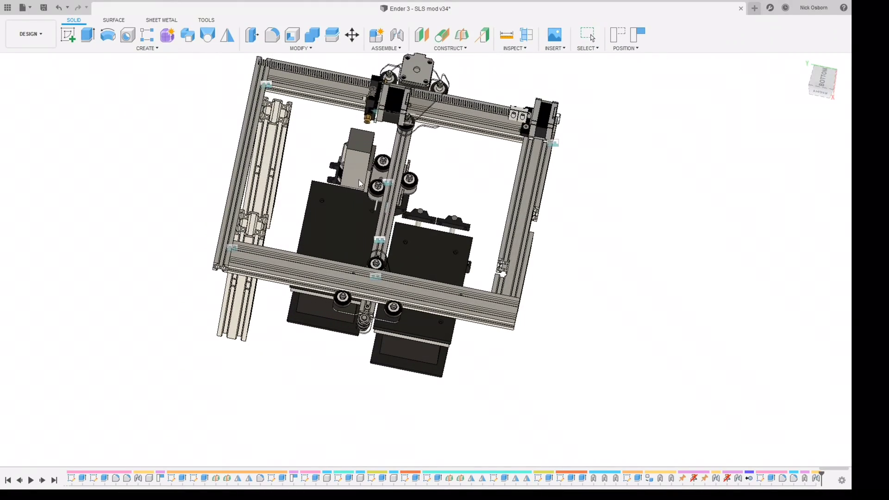
drag(358, 183, 357, 201)
- Lower the bed unit nearest the upright extrusions slightly along its guide rods
shift+middle_drag(356, 201, 331, 252)
scroll(342, 222, up, 3)
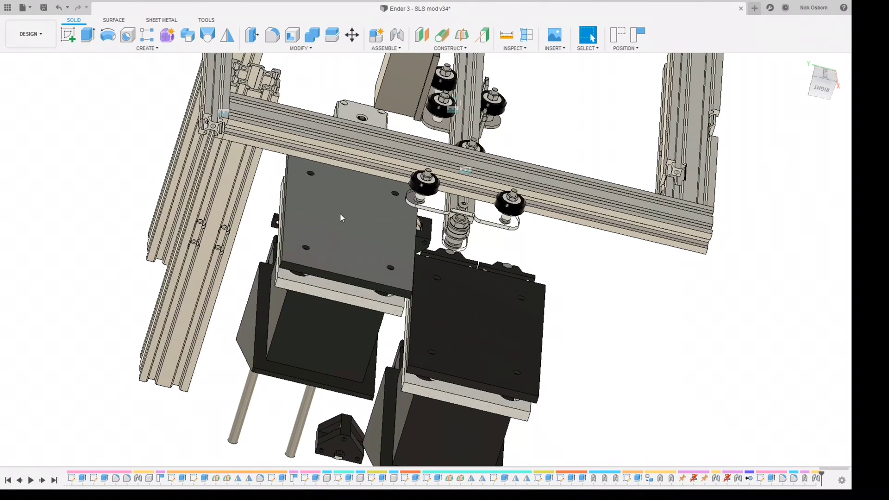
shift+middle_drag(460, 332, 334, 232)
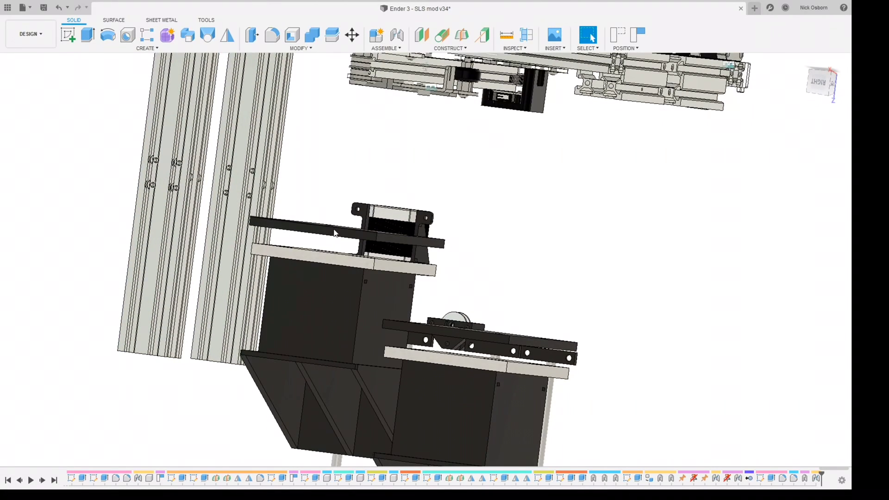
drag(334, 232, 336, 241)
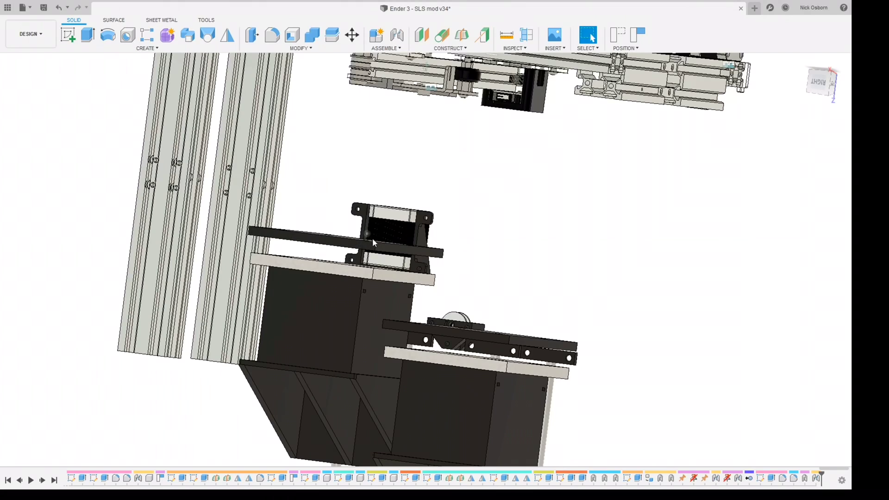
- Examine the bed plates, guide rods, bearing blocks, motor mount and pulley brackets from the front and the rear
scroll(372, 238, down, 5)
shift+middle_drag(372, 238, 339, 240)
scroll(340, 240, up, 3)
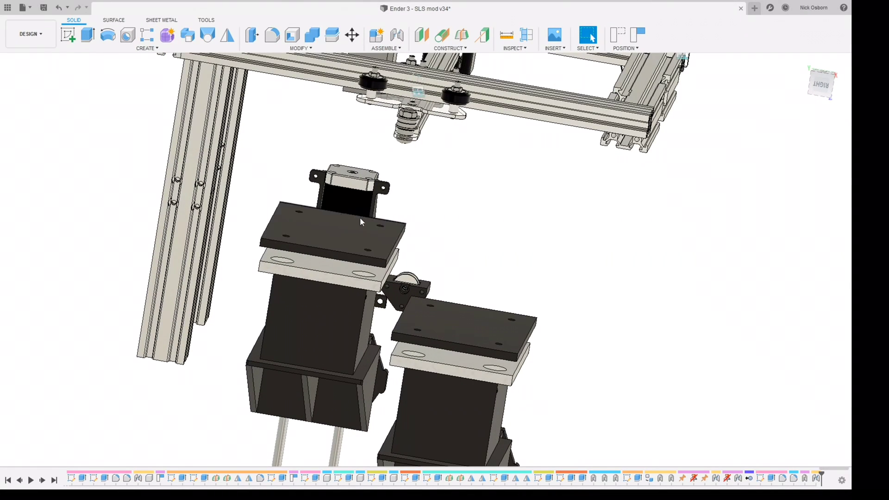
scroll(482, 324, up, 1)
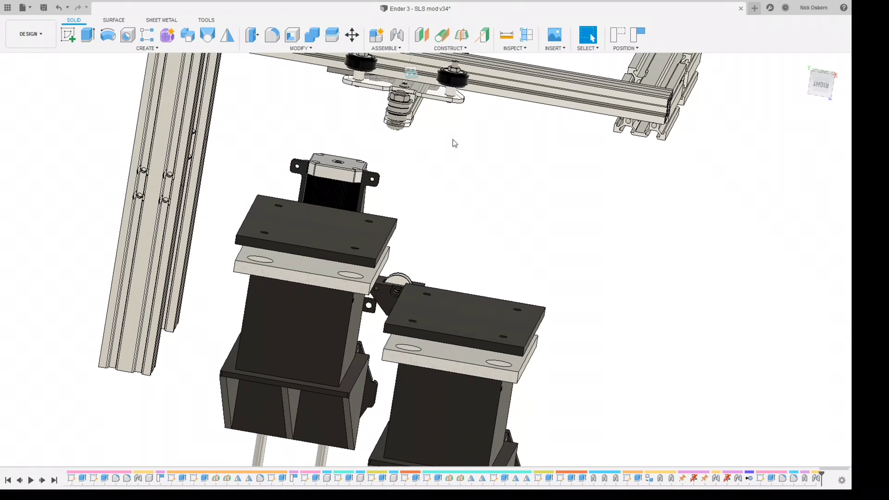
scroll(453, 144, down, 2)
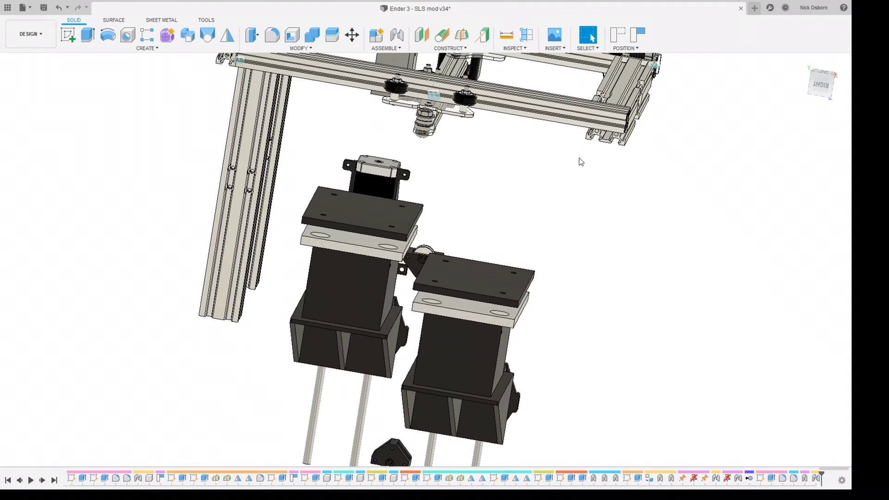
shift+middle_drag(498, 156, 532, 324)
scroll(532, 324, down, 3)
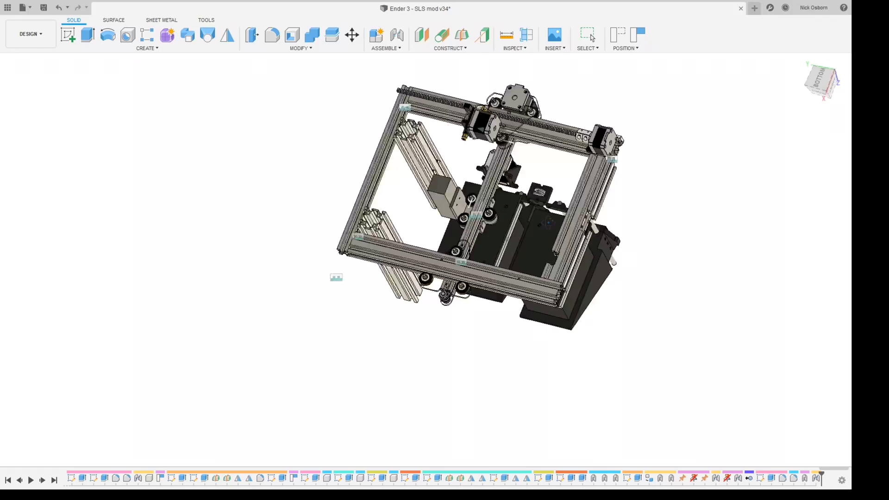
shift+middle_drag(549, 223, 468, 254)
scroll(481, 159, up, 6)
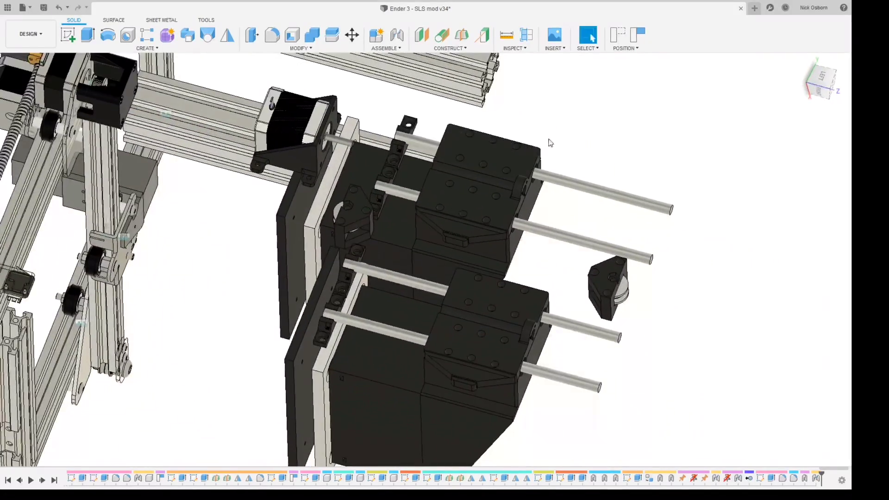
shift+middle_drag(549, 142, 509, 176)
scroll(485, 187, up, 5)
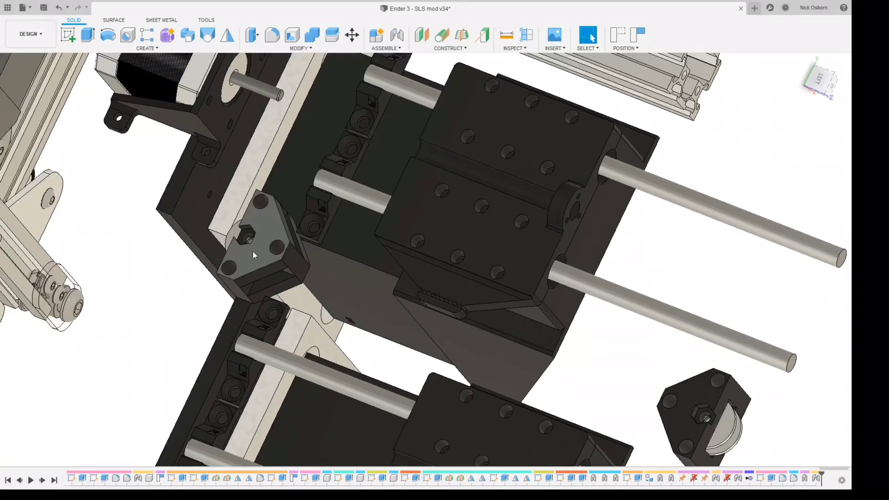
- Examine the toothed belt clamps on both bed carriages and the pulley brackets that guide the belt
scroll(245, 227, down, 5)
scroll(243, 232, up, 6)
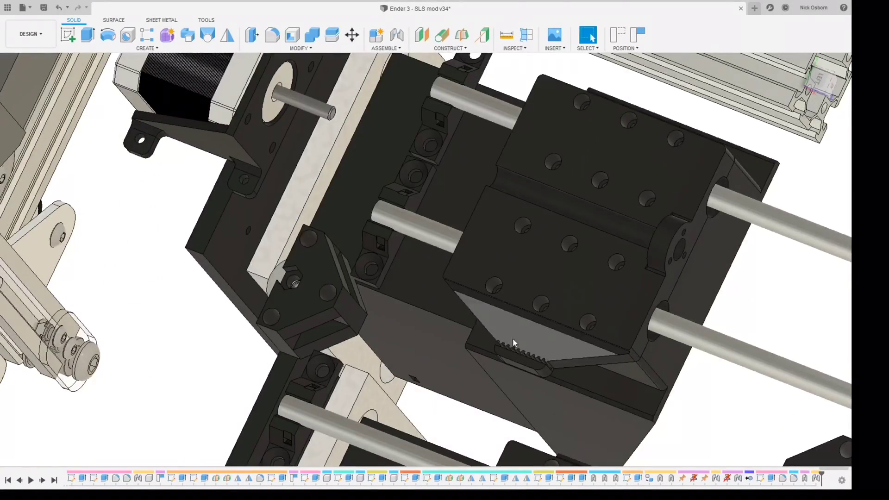
scroll(513, 338, up, 5)
scroll(508, 329, down, 2)
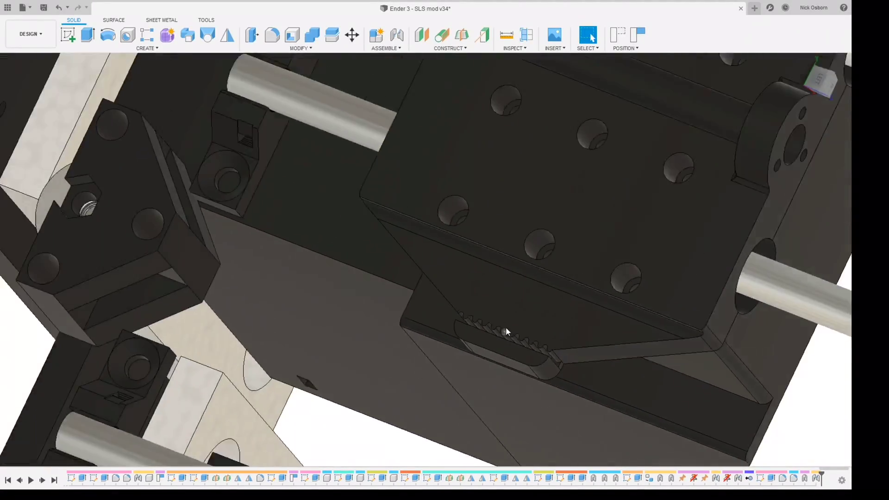
scroll(505, 327, down, 5)
shift+middle_drag(505, 327, 349, 195)
scroll(461, 293, up, 6)
scroll(460, 293, up, 3)
scroll(482, 307, down, 5)
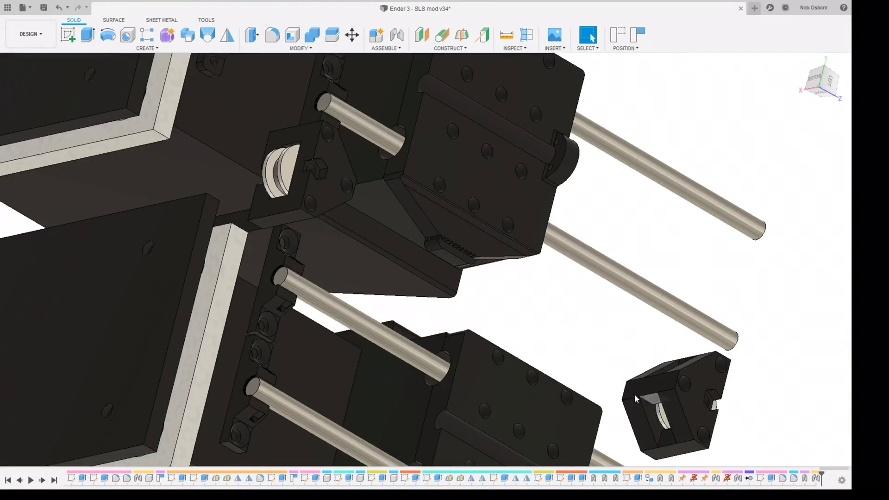
scroll(634, 393, down, 2)
middle_drag(634, 394, 501, 253)
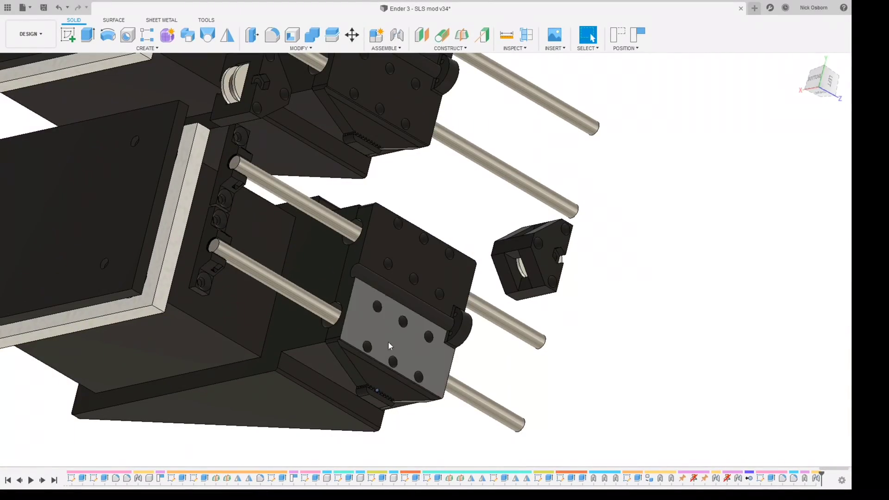
click(388, 384)
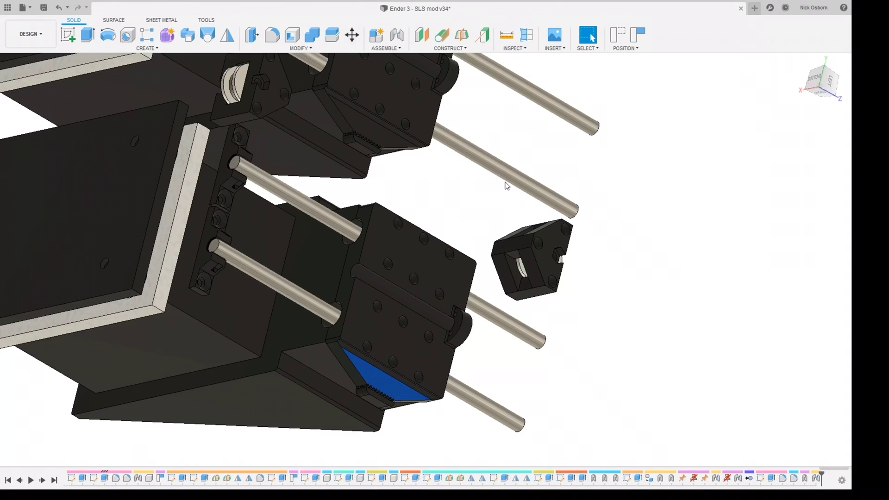
- Slide the bed unit beside the stepper motor along its guide rods, away from the gantry, to demonstrate the linked bed motion
scroll(421, 230, down, 2)
scroll(464, 278, up, 5)
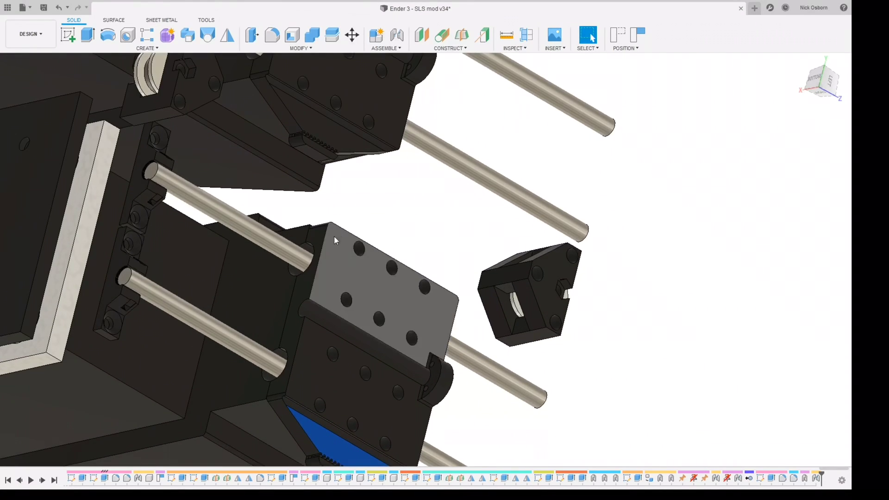
scroll(334, 235, down, 3)
shift+middle_drag(390, 215, 451, 271)
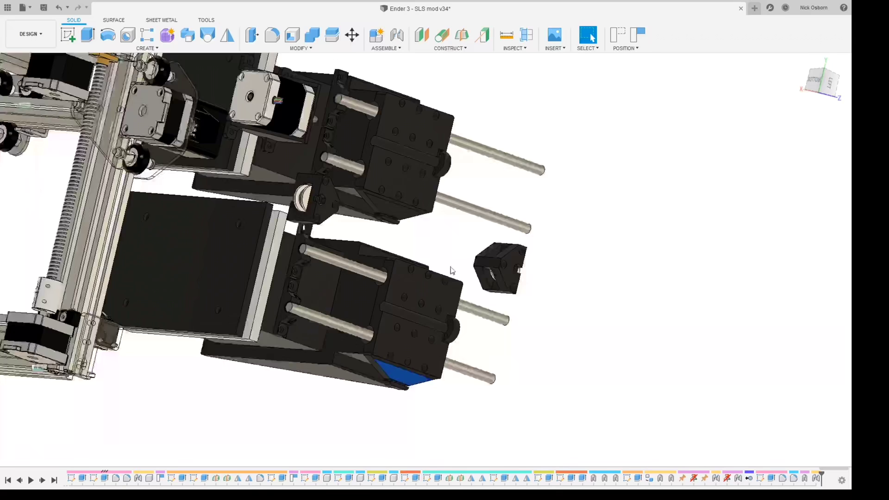
scroll(402, 176, up, 3)
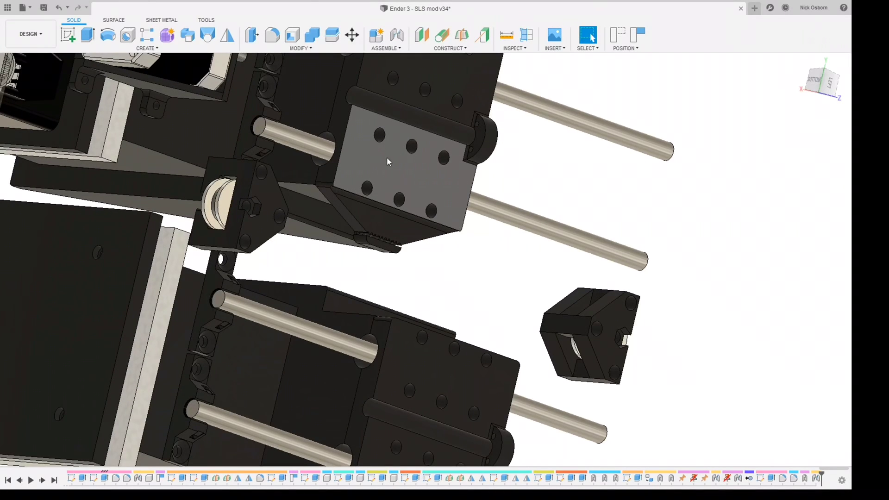
shift+middle_drag(379, 159, 447, 158)
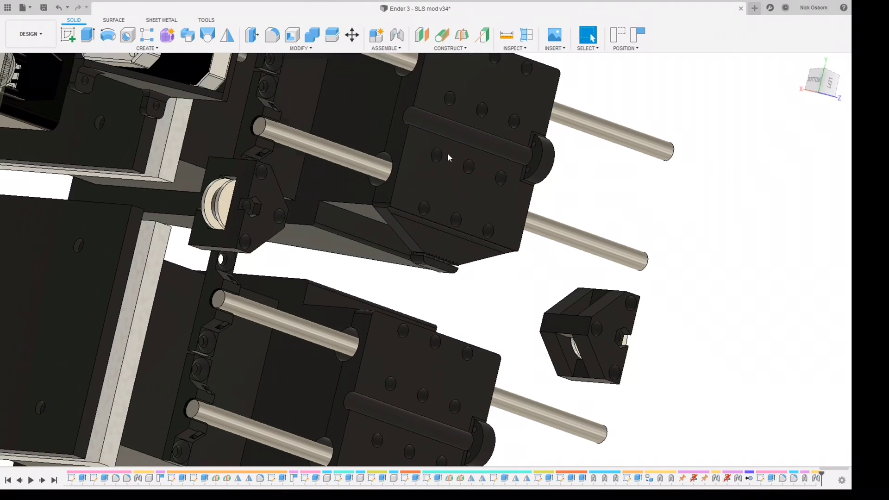
drag(447, 157, 404, 339)
scroll(410, 240, down, 3)
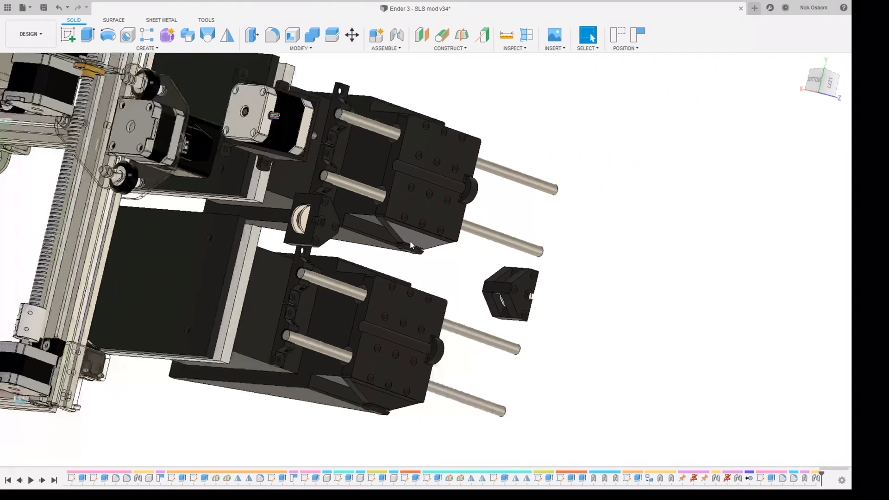
- Show the wooden enclosure around the bed units and examine its compartments and the cut-out for the guide rods
scroll(410, 240, down, 2)
shift+middle_drag(409, 240, 270, 189)
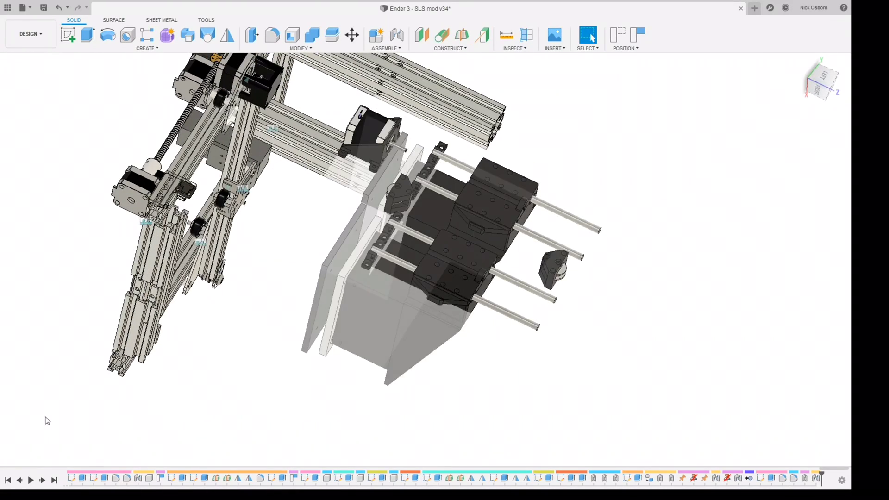
scroll(284, 341, down, 3)
shift+middle_drag(284, 341, 300, 224)
scroll(278, 248, up, 3)
scroll(278, 248, up, 2)
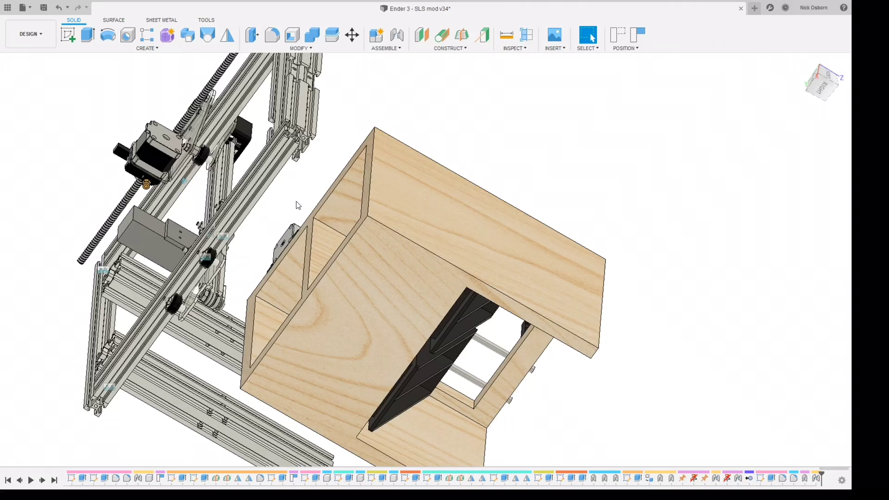
shift+middle_drag(399, 264, 356, 260)
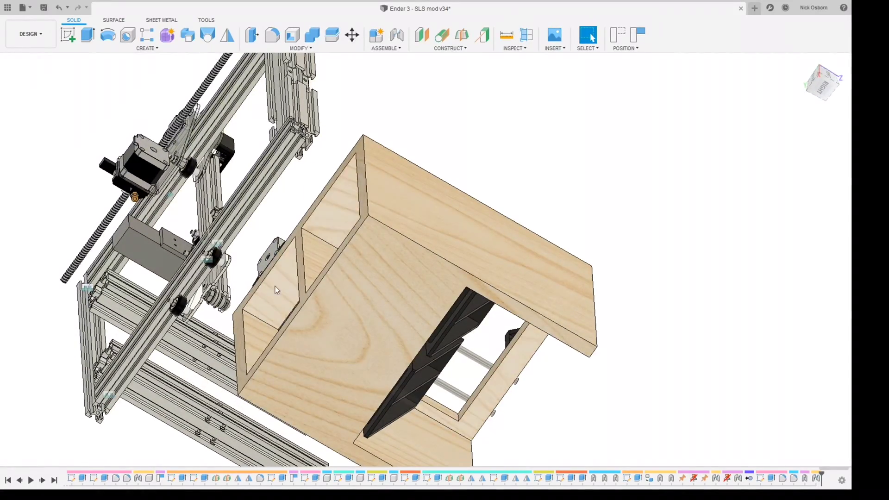